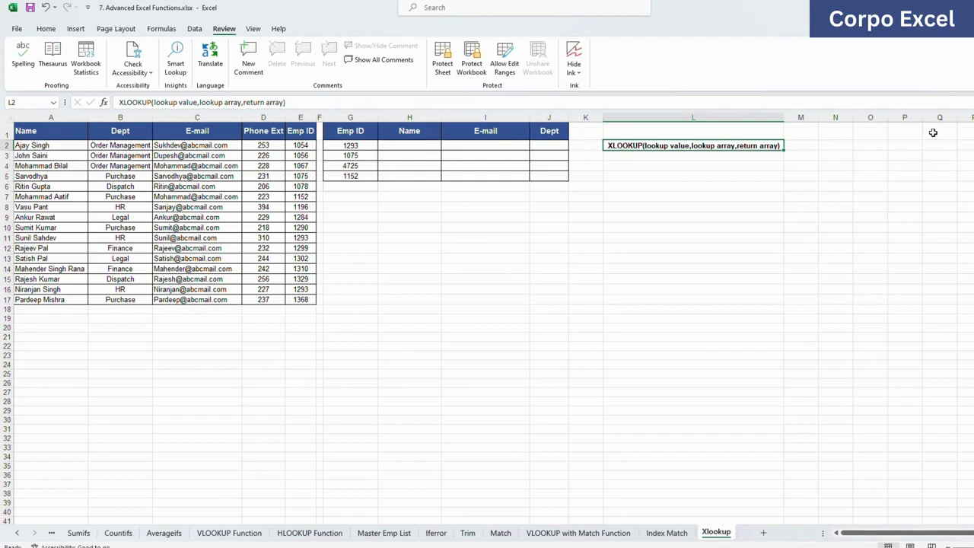
Examine the XLOOKUP syntax note in cell L2 and its lookup value, lookup array and return array arguments
{"action": "left_click", "coordinate": [706, 174]}
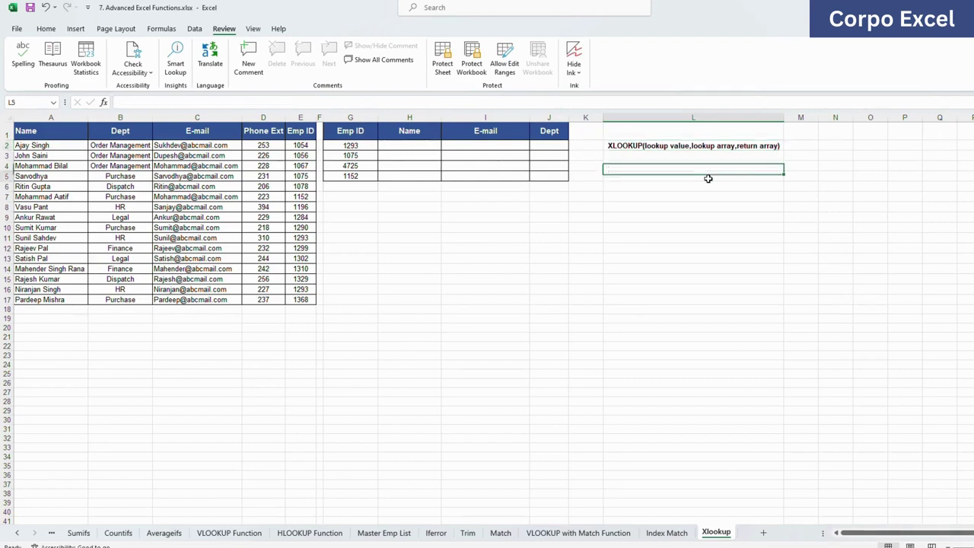
{"action": "left_click", "coordinate": [695, 147]}
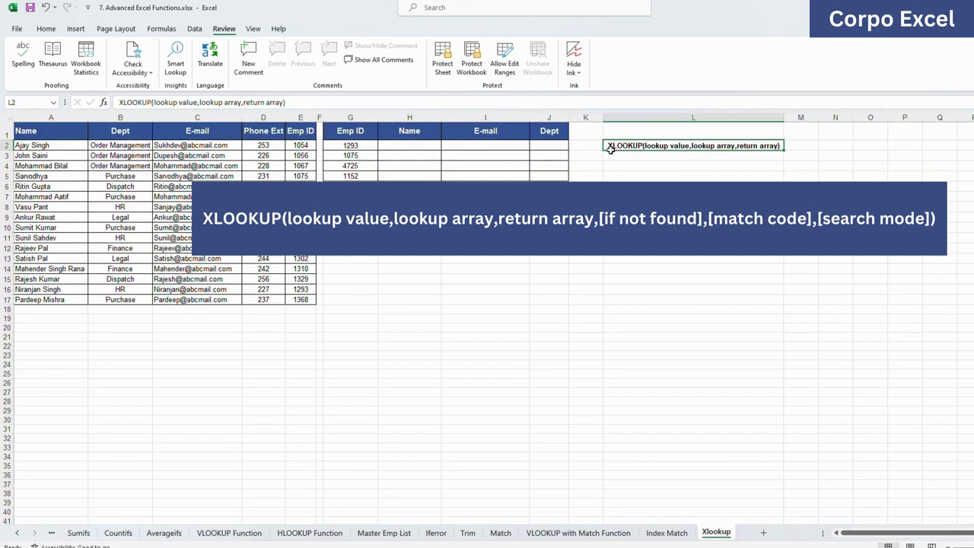
{"action": "double_click", "coordinate": [644, 148]}
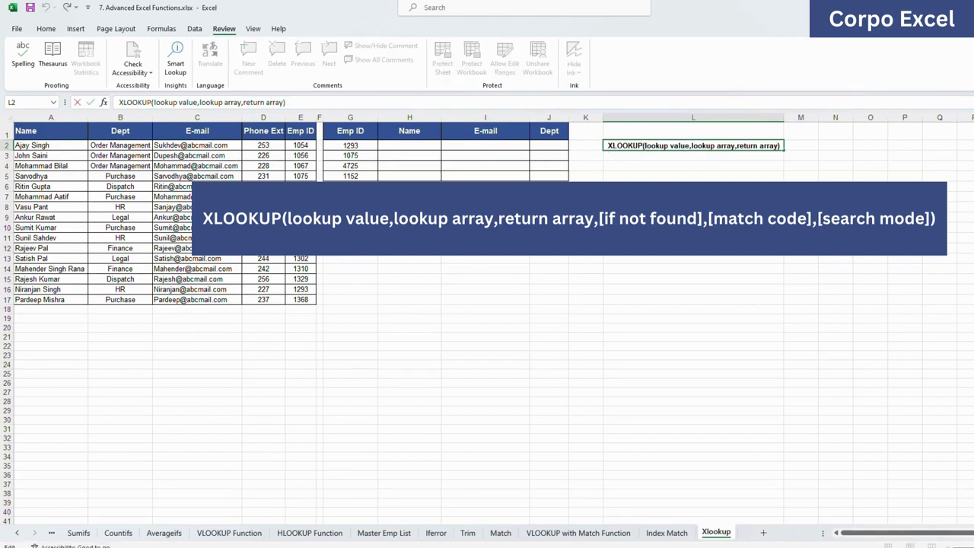
{"action": "key", "text": "Right"}
{"action": "key", "text": "Right"}
{"action": "key", "text": "Right"}
{"action": "key", "text": "Right"}
{"action": "key", "text": "Right"}
{"action": "key", "text": "Right"}
{"action": "key", "text": "Right"}
{"action": "key", "text": "Right"}
{"action": "key", "text": "Right"}
{"action": "key", "text": "Right"}
{"action": "key", "text": "Right"}
{"action": "key", "text": "Right"}
{"action": "key", "text": "Right"}
{"action": "key", "text": "Right"}
{"action": "key", "text": "Right"}
{"action": "key", "text": "Right"}
{"action": "key", "text": "Right"}
{"action": "key", "text": "Right"}
{"action": "key", "text": "Return"}
{"action": "key", "text": "Left"}
{"action": "key", "text": "Left"}
{"action": "key", "text": "Left"}
{"action": "key", "text": "Left"}
{"action": "key", "text": "Up"}
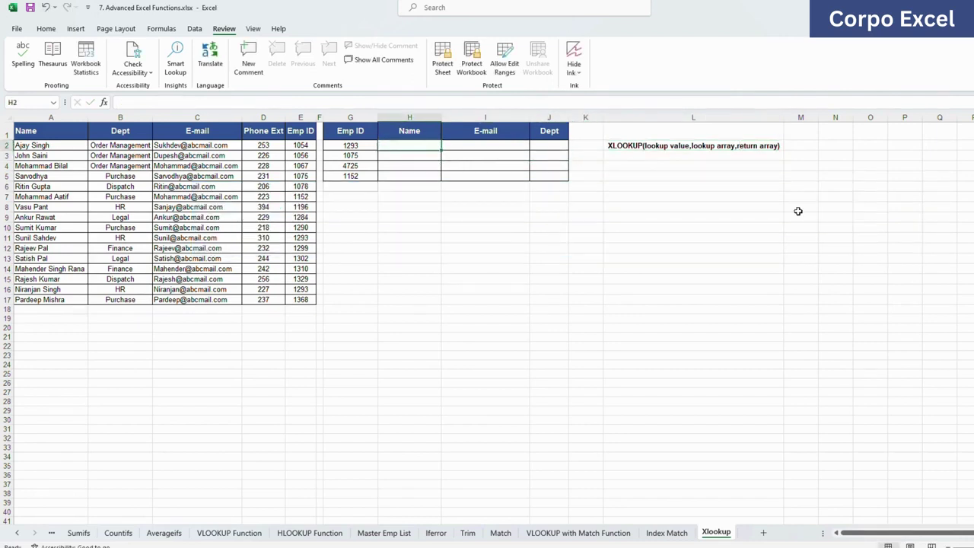
Examine the employee source table in A1:E17 and the Emp IDs and empty Name, E-mail and Dept columns of the lookup table
{"action": "key", "text": "Up"}
{"action": "key", "text": "Left"}
{"action": "key", "text": "Left"}
{"action": "key", "text": "Left"}
{"action": "key", "text": "Left"}
{"action": "key", "text": "Left"}
{"action": "key", "text": "Left"}
{"action": "key", "text": "Left"}
{"action": "key", "text": "ctrl+a"}
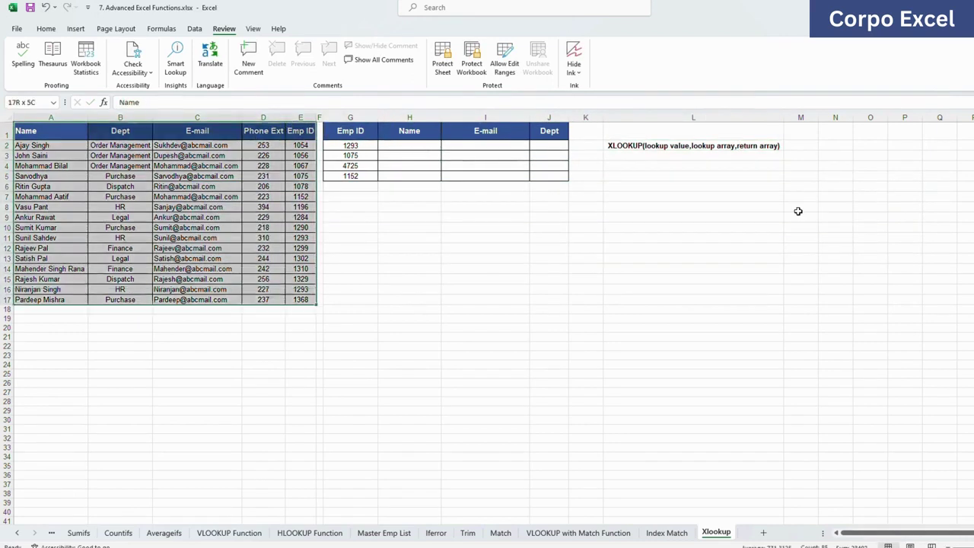
{"action": "key", "text": "Right"}
{"action": "key", "text": "Right"}
{"action": "key", "text": "Right"}
{"action": "key", "text": "Right"}
{"action": "key", "text": "Right"}
{"action": "key", "text": "Right"}
{"action": "key", "text": "Down"}
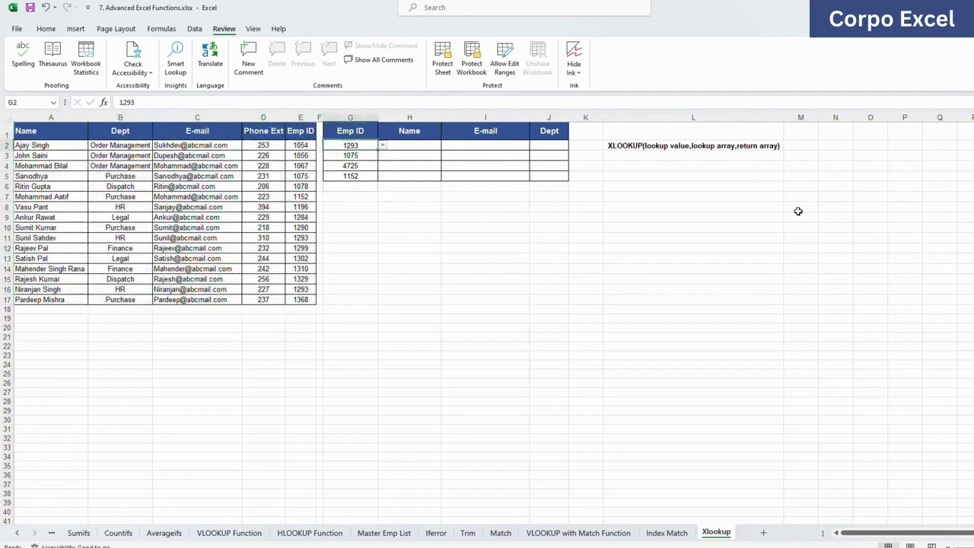
{"action": "key", "text": "ctrl+shift+Down"}
{"action": "key", "text": "Up"}
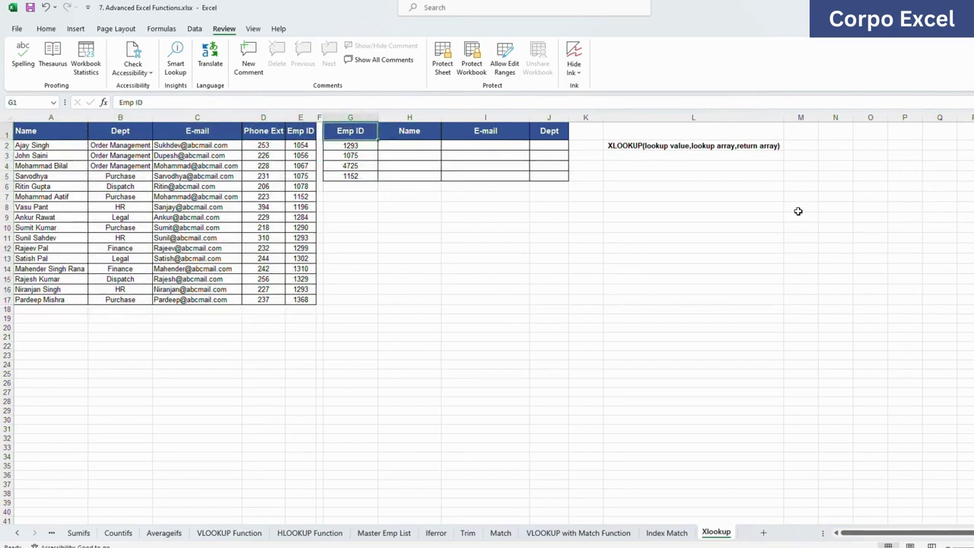
{"action": "key", "text": "Right"}
{"action": "key", "text": "Down"}
{"action": "key", "text": "Right"}
{"action": "key", "text": "Right"}
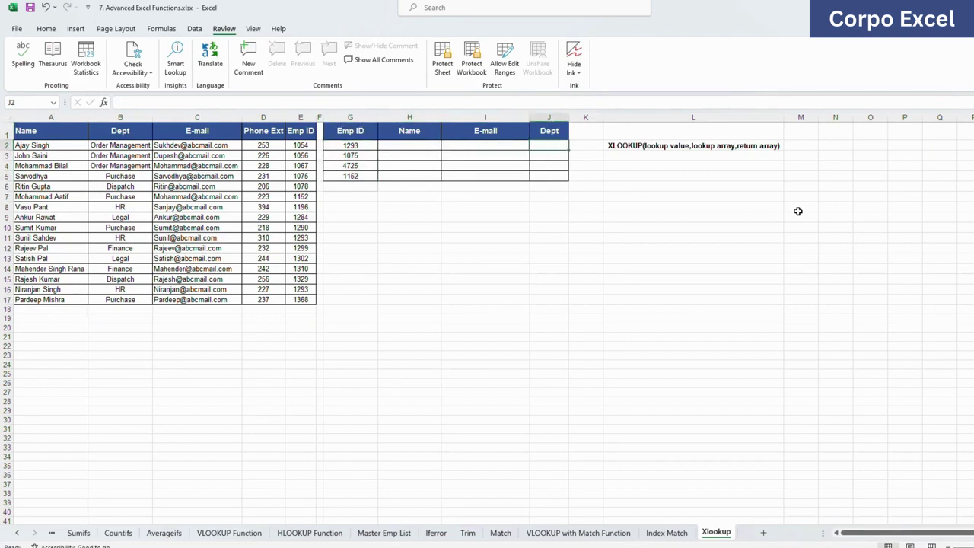
{"action": "key", "text": "Left"}
{"action": "key", "text": "Left"}
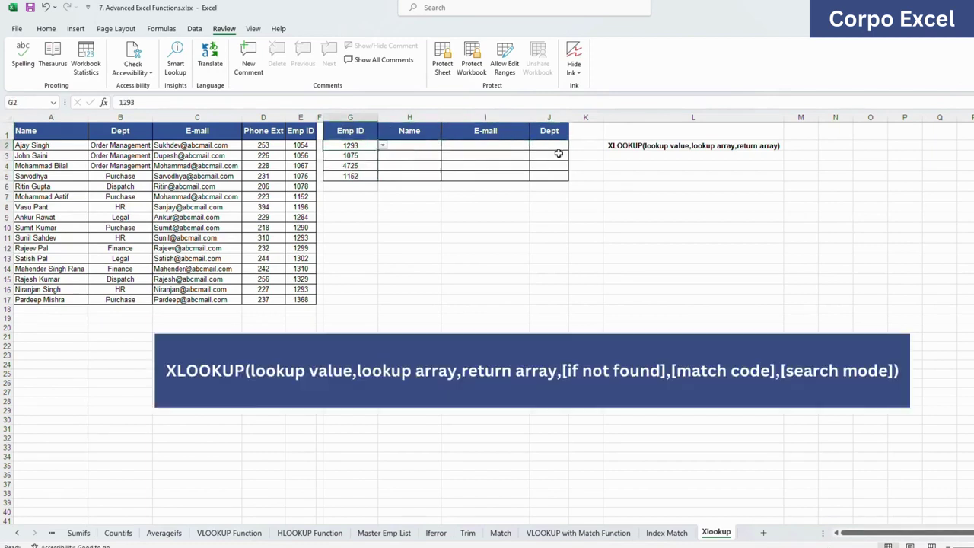
Start an XLOOKUP formula in H2 with G2 as the lookup value and the absolute column $E:$E as the lookup array
{"action": "key", "text": "Right"}
{"action": "type", "text": "+"}
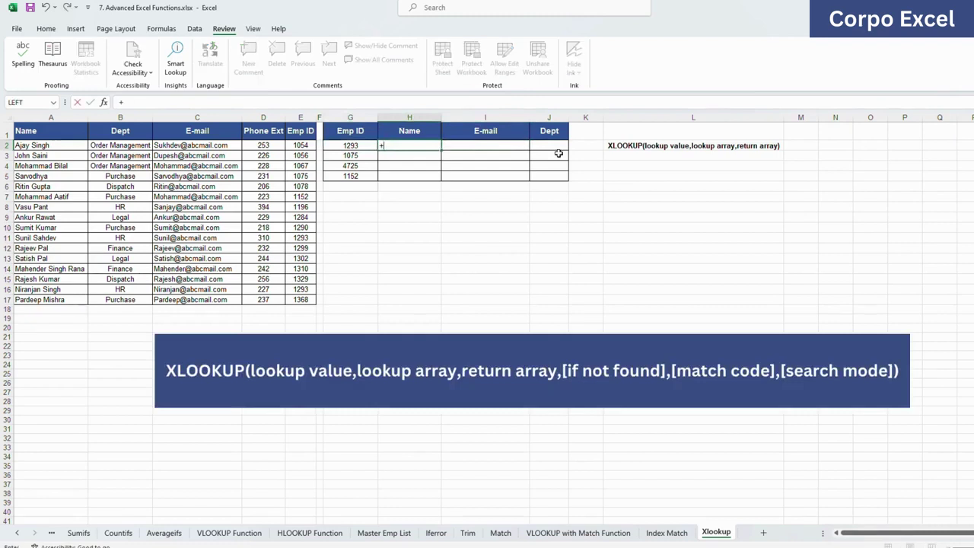
{"action": "type", "text": "xlo"}
{"action": "key", "text": "Tab"}
{"action": "key", "text": "Left"}
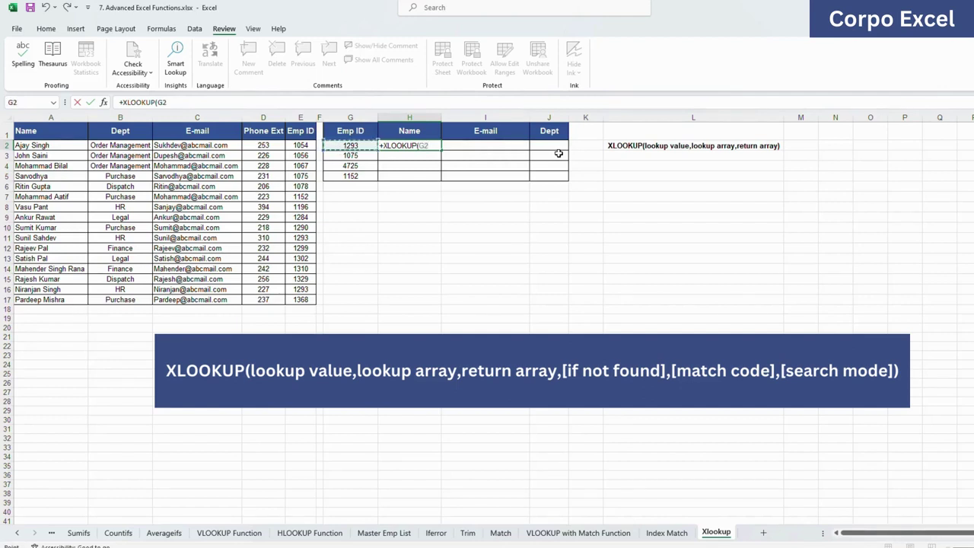
{"action": "type", "text": ","}
{"action": "key", "text": "Left"}
{"action": "key", "text": "Left"}
{"action": "key", "text": "Left"}
{"action": "key", "text": "ctrl+space"}
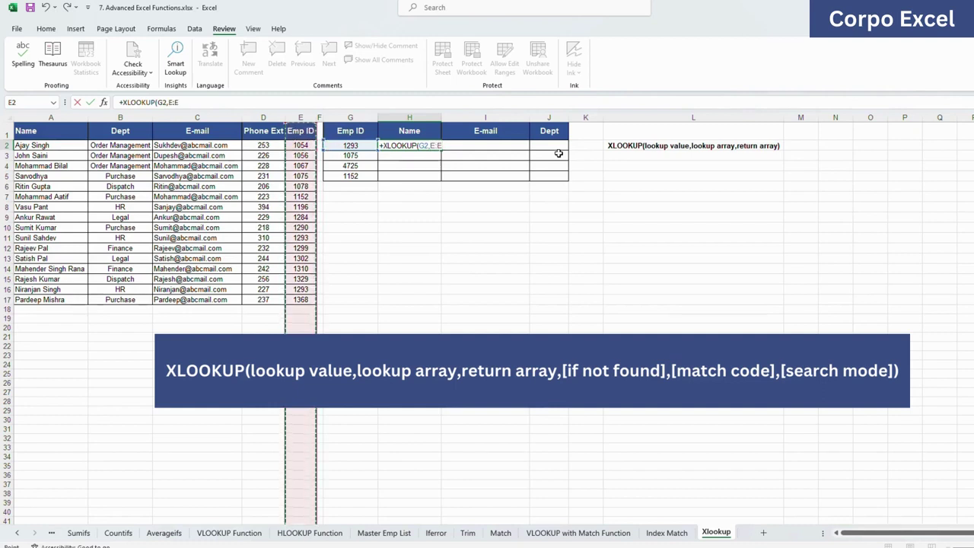
{"action": "key", "text": "F4"}
Complete the H2 formula with return array $A:$A, not-found text "Value Not Found", match mode 0 and search mode 1
{"action": "type", "text": ",$"}
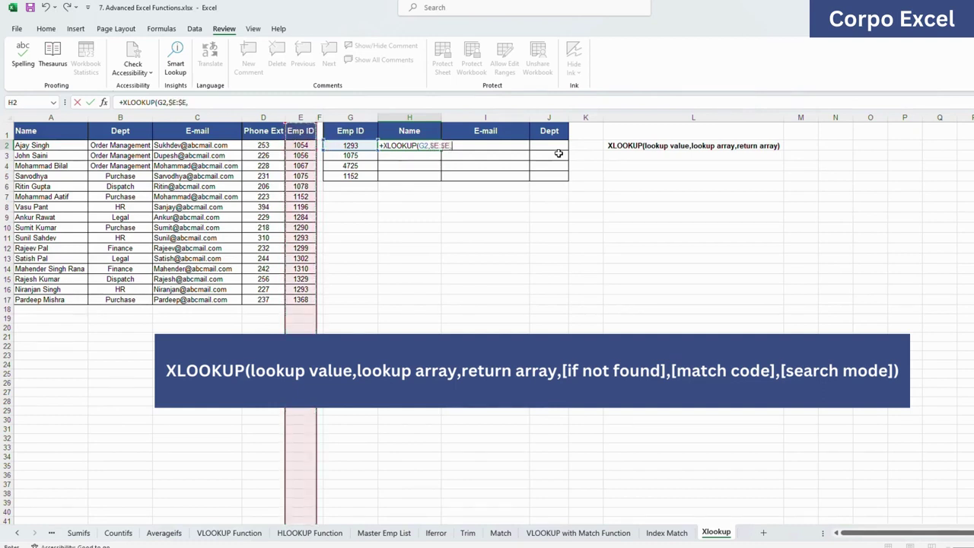
{"action": "type", "text": "A:$A"}
{"action": "key", "text": "F4"}
{"action": "type", "text": ","}
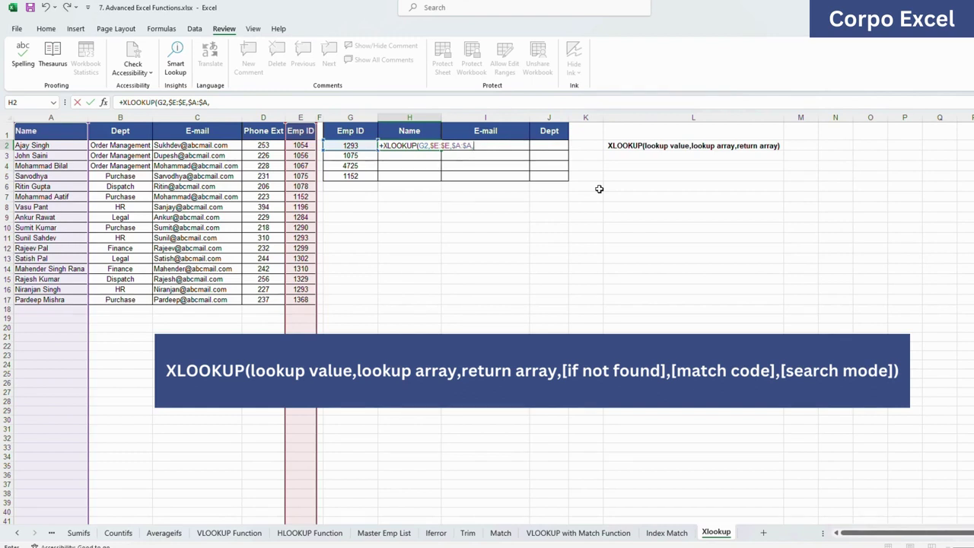
{"action": "type", "text": "\"Value Not Found\""}
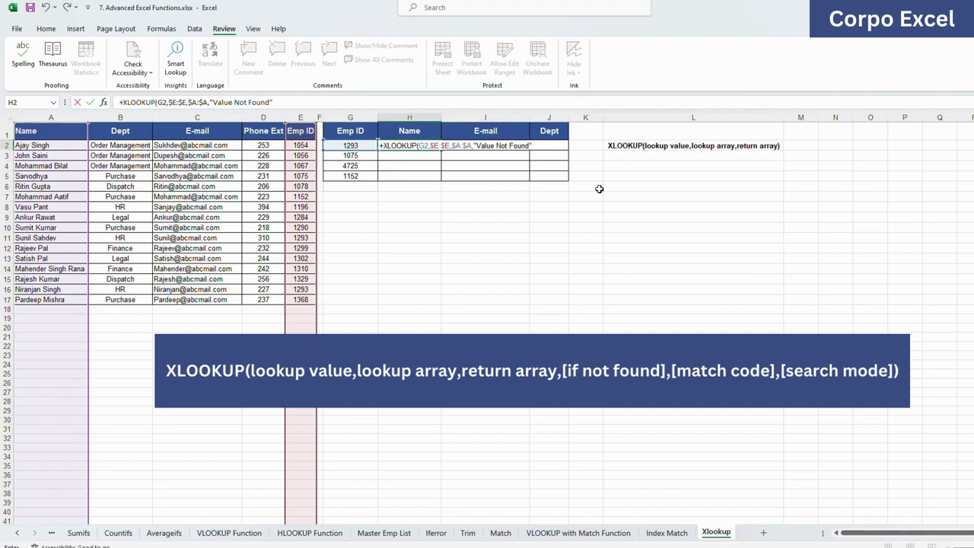
{"action": "type", "text": ","}
{"action": "type", "text": "0"}
{"action": "type", "text": "1)"}
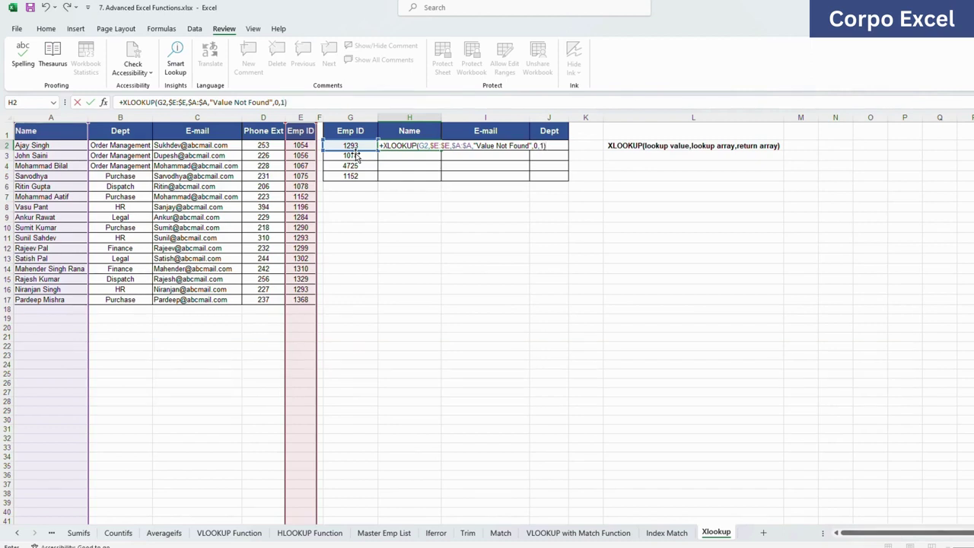
{"action": "key", "text": "Return"}
Fill the Name lookup formula from H2 down to H5
{"action": "key", "text": "Up"}
{"action": "key", "text": "shift+Down"}
{"action": "key", "text": "shift+Down"}
{"action": "key", "text": "shift+Down"}
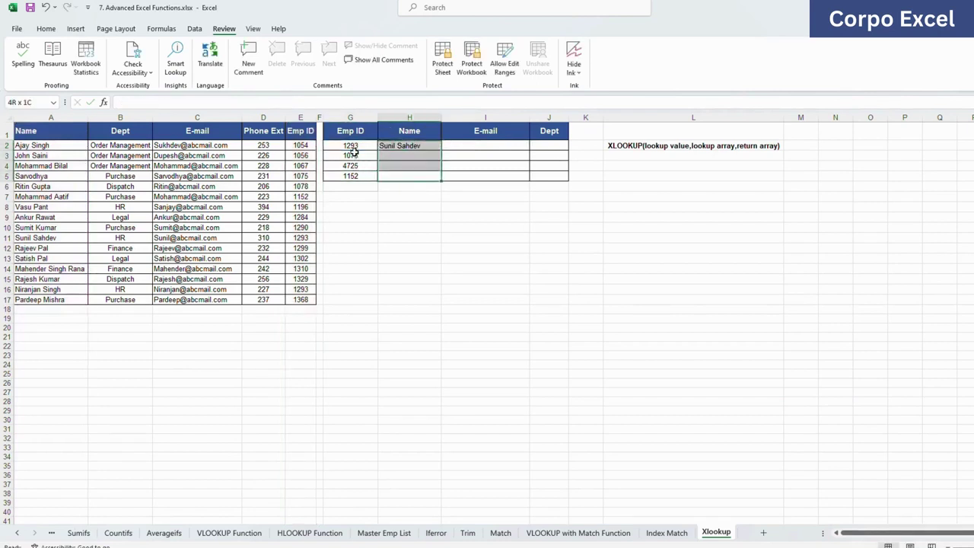
{"action": "key", "text": "ctrl+d"}
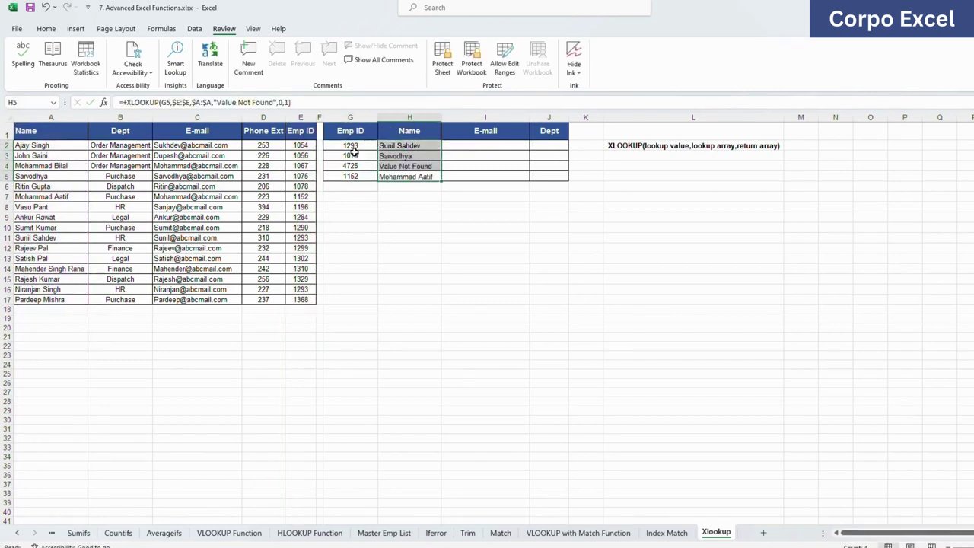
Check the filled Name results and the Emp ID in G4 against the rows of the source table
{"action": "key", "text": "Up"}
{"action": "key", "text": "Up"}
{"action": "key", "text": "Left"}
{"action": "key", "text": "Right"}
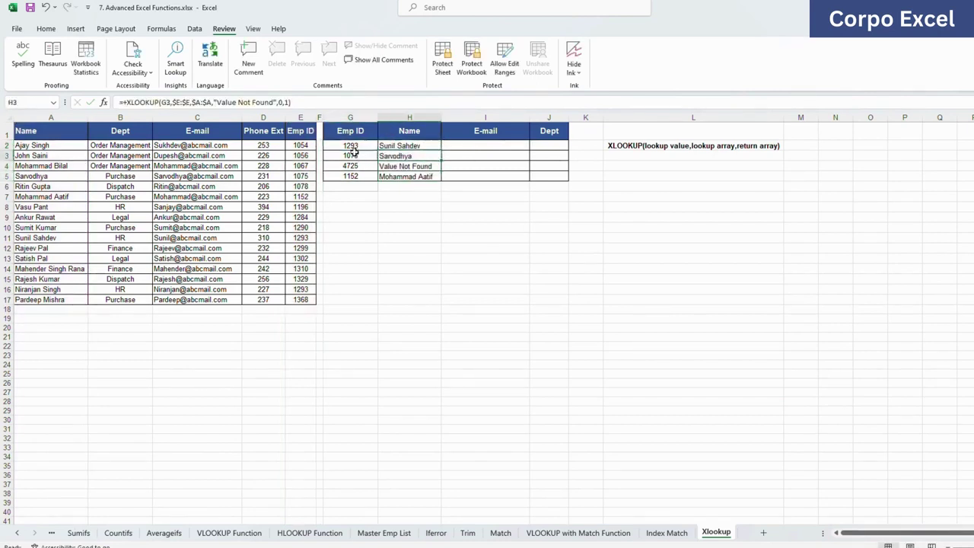
{"action": "key", "text": "Down"}
{"action": "key", "text": "Left"}
{"action": "key", "text": "ctrl+c"}
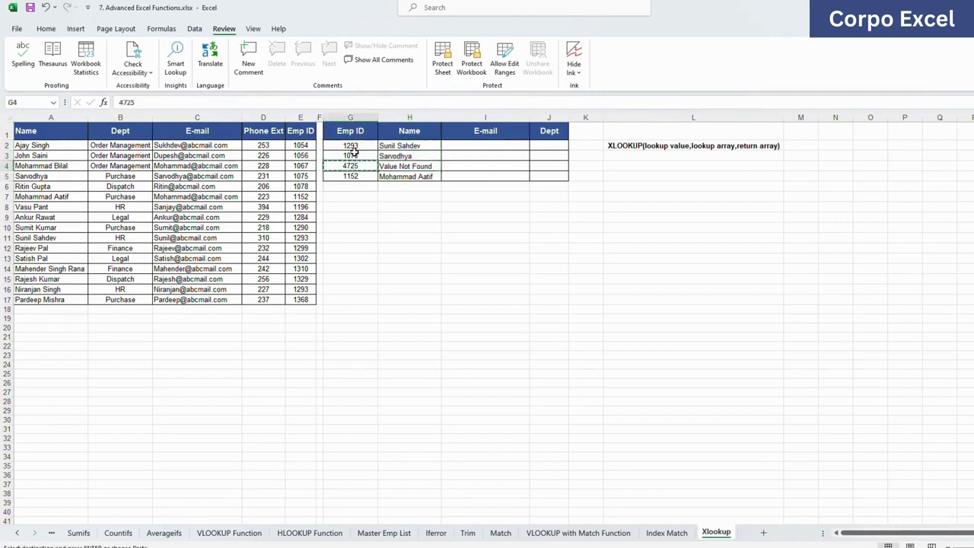
{"action": "key", "text": "Left"}
{"action": "key", "text": "Left"}
{"action": "key", "text": "Left"}
{"action": "key", "text": "Left"}
{"action": "key", "text": "Left"}
{"action": "key", "text": "Left"}
{"action": "key", "text": "Right"}
{"action": "key", "text": "Down"}
{"action": "key", "text": "Right"}
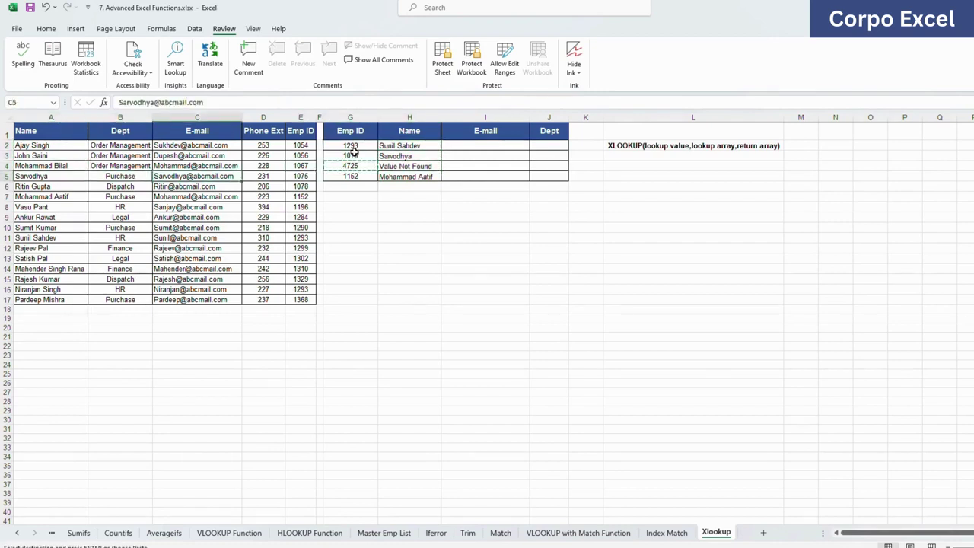
{"action": "key", "text": "Up"}
{"action": "key", "text": "Right"}
{"action": "key", "text": "Right"}
{"action": "key", "text": "Right"}
{"action": "key", "text": "Right"}
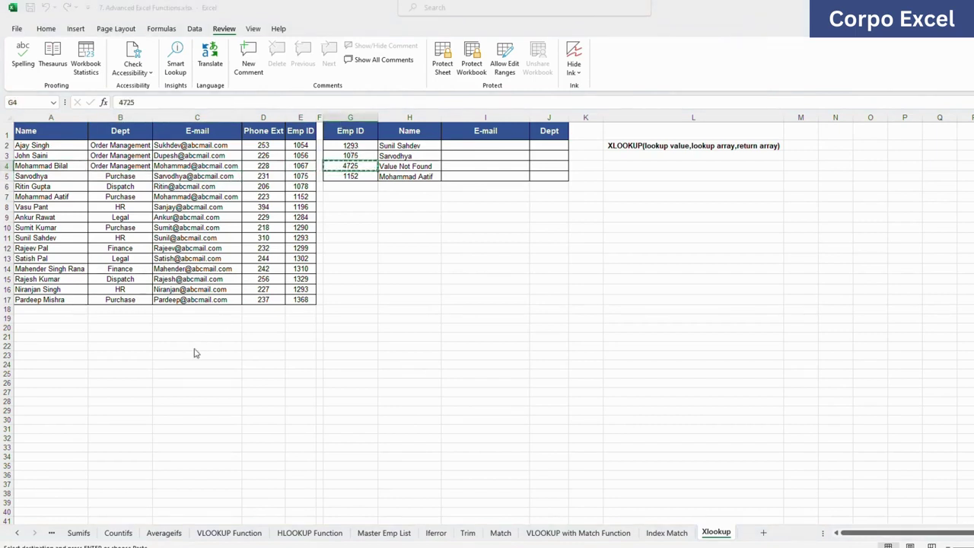
Compare the Emp ID in G4 with the IDs in E2:E17 and inspect the XLOOKUP formula in H2
{"action": "left_click_drag", "start_coordinate": [300, 146], "coordinate": [304, 302]}
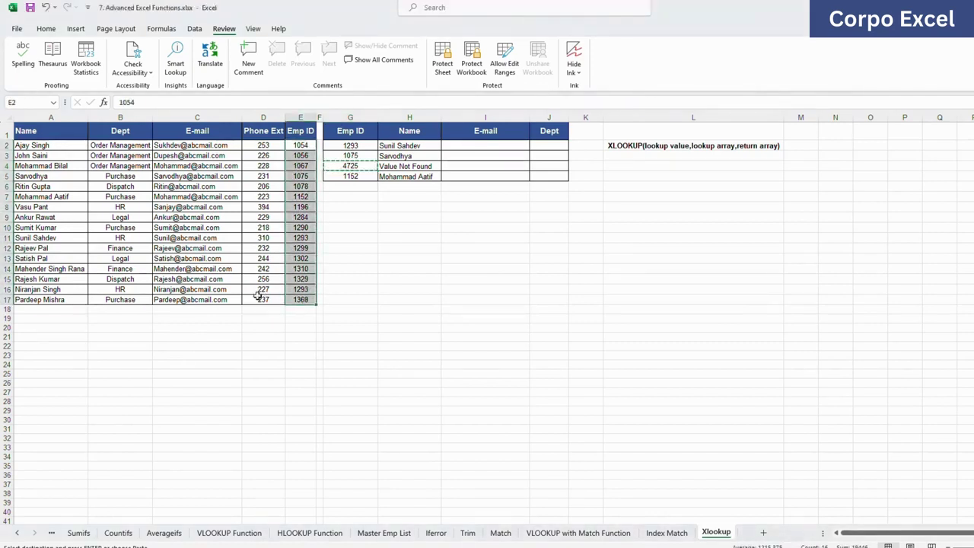
{"action": "left_click", "coordinate": [364, 168]}
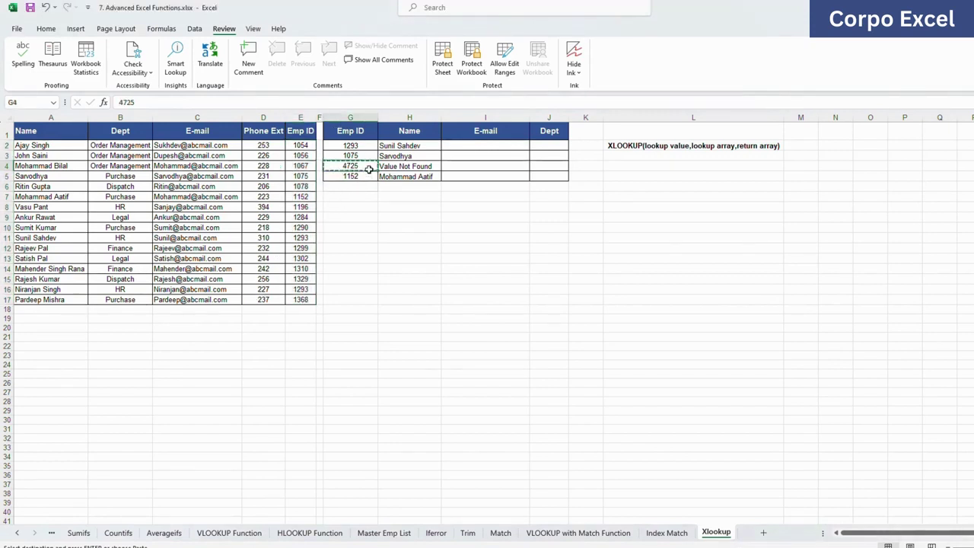
{"action": "left_click_drag", "start_coordinate": [300, 146], "coordinate": [311, 304]}
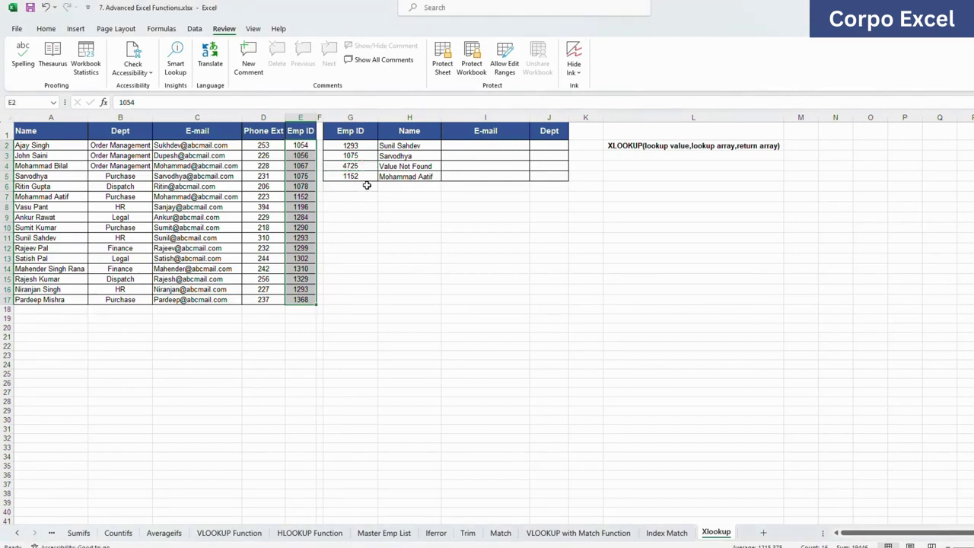
{"action": "left_click", "coordinate": [409, 166]}
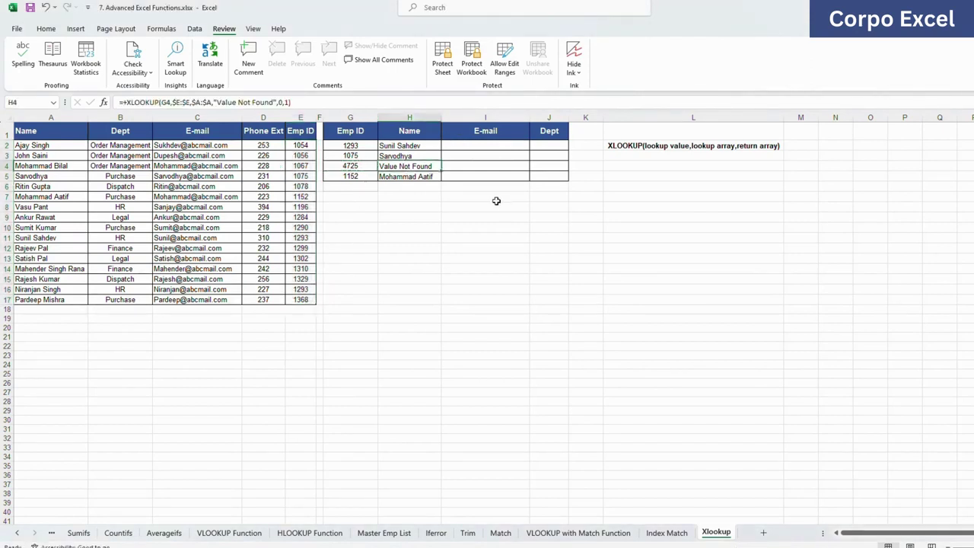
{"action": "key", "text": "Up"}
{"action": "key", "text": "Up"}
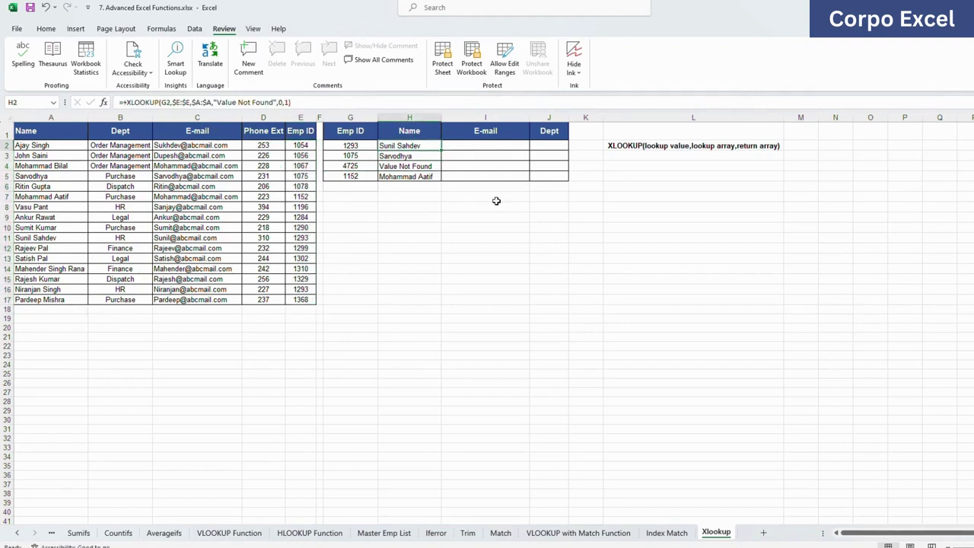
{"action": "key", "text": "F2"}
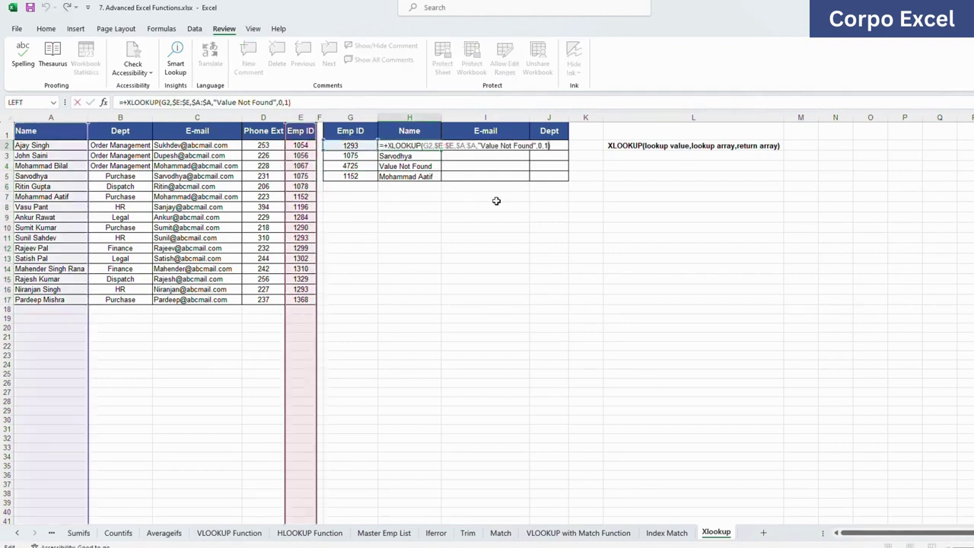
{"action": "key", "text": "Escape"}
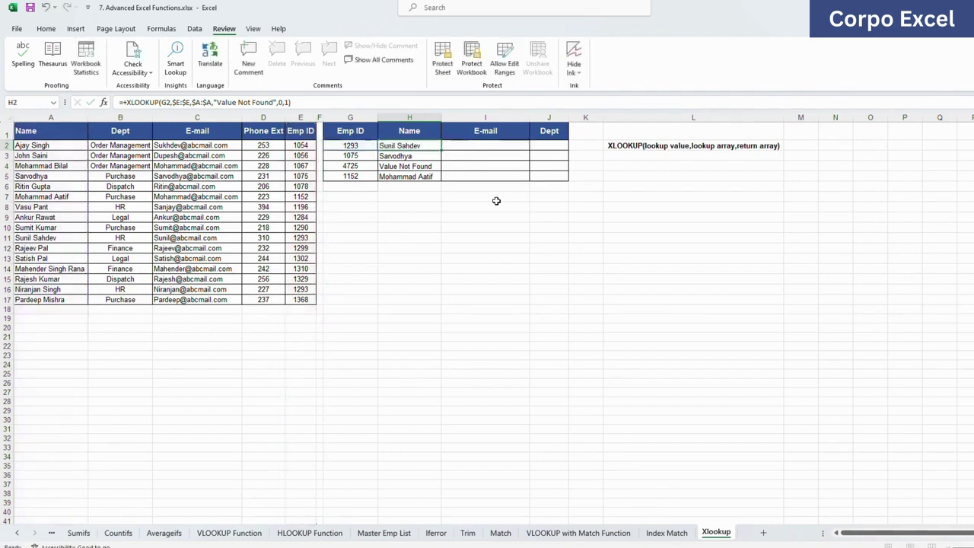
Start an XLOOKUP formula in I2 with lookup value G2 and lookup array E:E
{"action": "key", "text": "Right"}
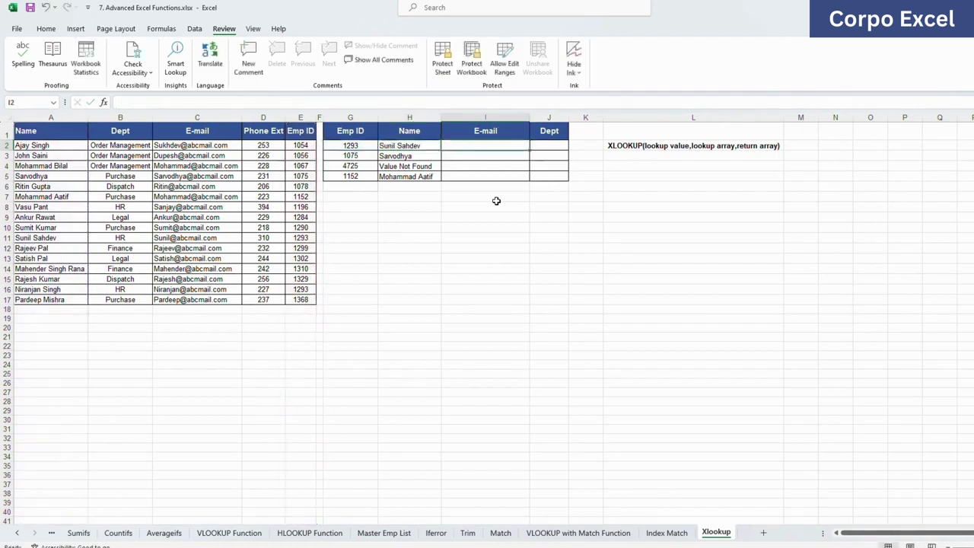
{"action": "type", "text": "+"}
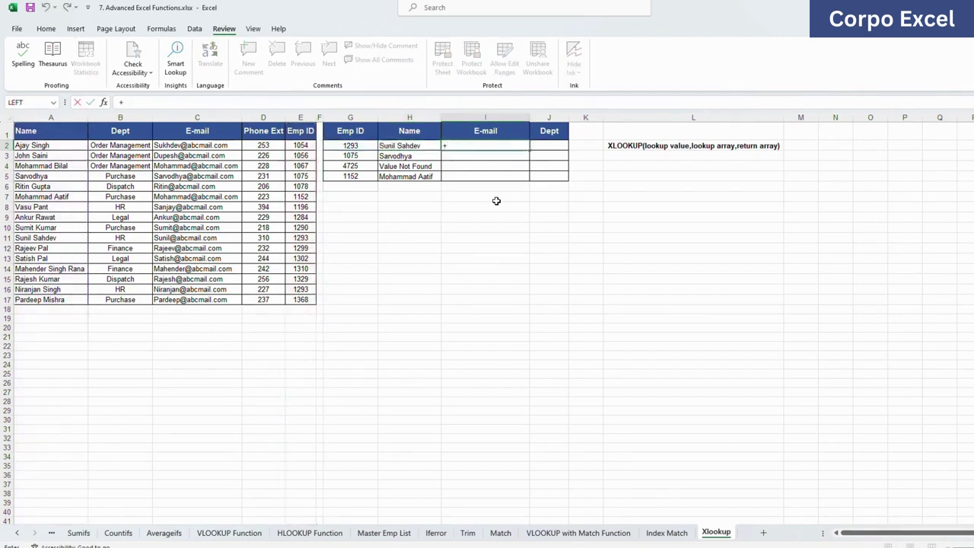
{"action": "type", "text": "XLOOKUP("}
{"action": "key", "text": "Left"}
{"action": "key", "text": "Left"}
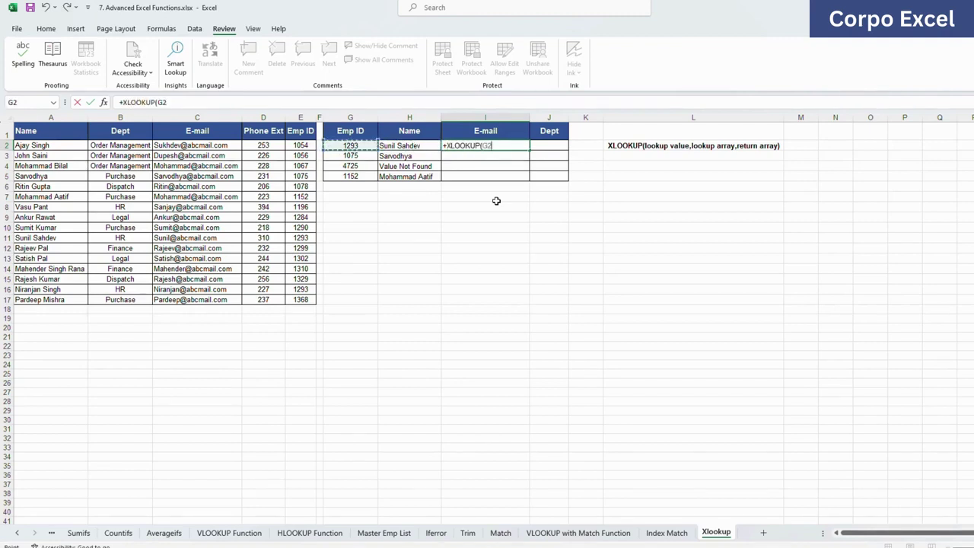
{"action": "type", "text": ","}
{"action": "key", "text": "Left"}
{"action": "key", "text": "Left"}
{"action": "key", "text": "Left"}
{"action": "key", "text": "Left"}
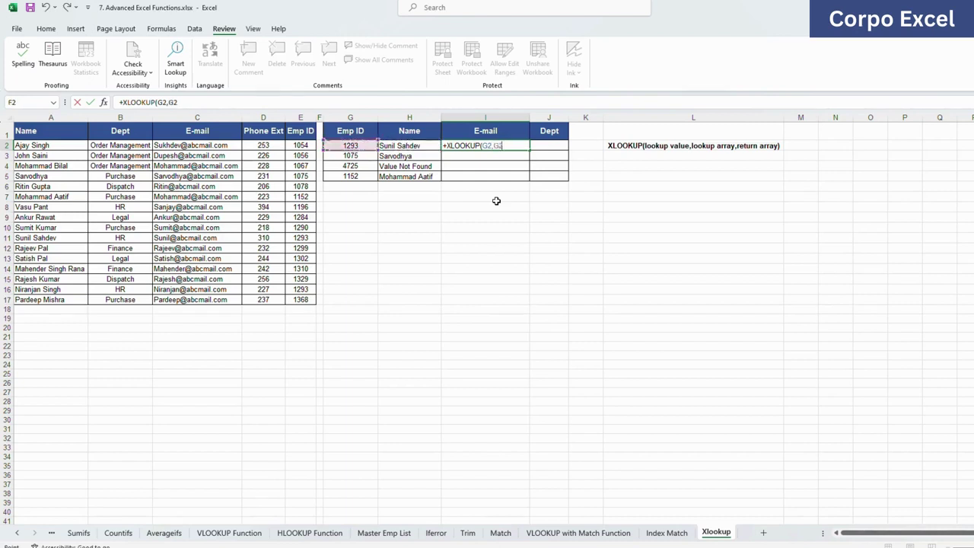
{"action": "key", "text": "ctrl+space"}
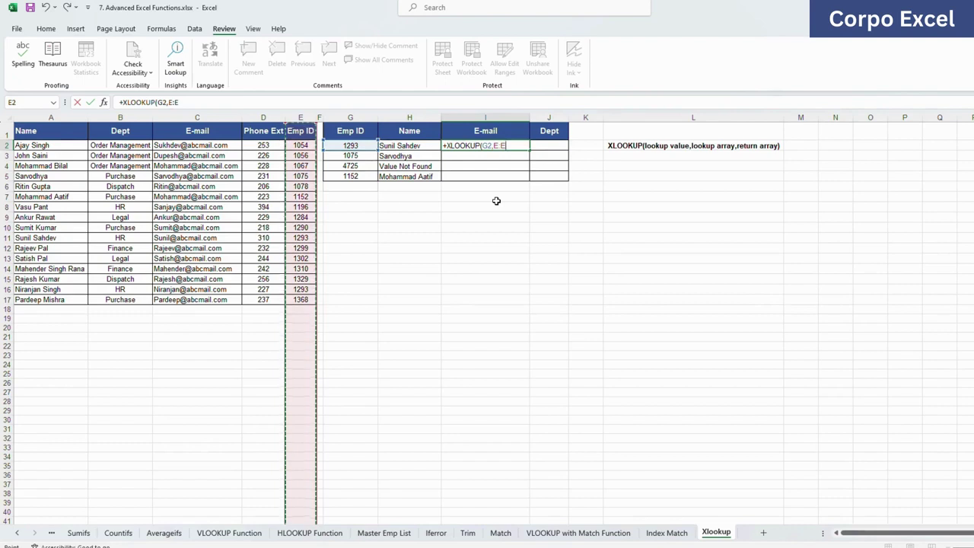
{"action": "type", "text": ","}
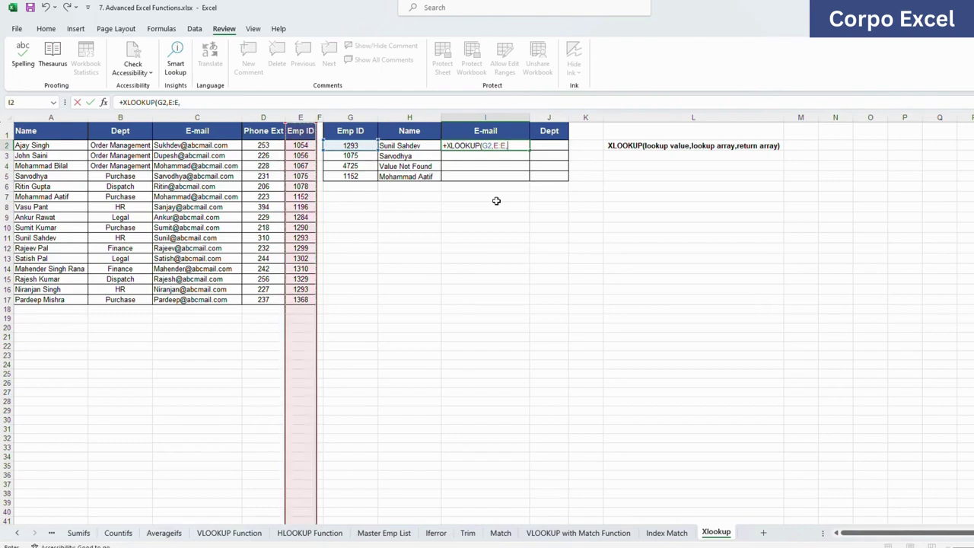
Complete the I2 formula with return array C:C, not-found text "Value Not Found", match mode 0 and search mode 1
{"action": "key", "text": "Left"}
{"action": "key", "text": "Left"}
{"action": "key", "text": "Left"}
{"action": "key", "text": "Left"}
{"action": "key", "text": "Left"}
{"action": "key", "text": "Left"}
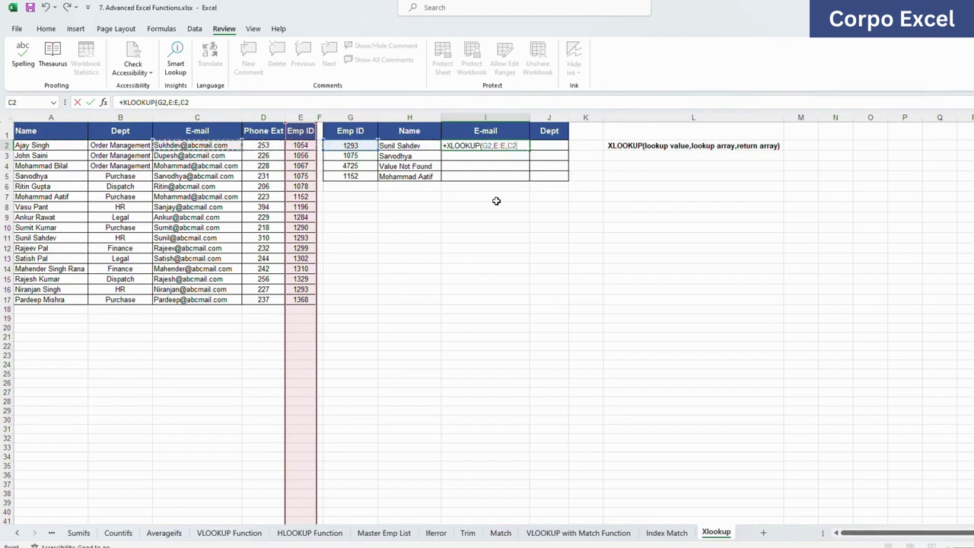
{"action": "key", "text": "ctrl+space"}
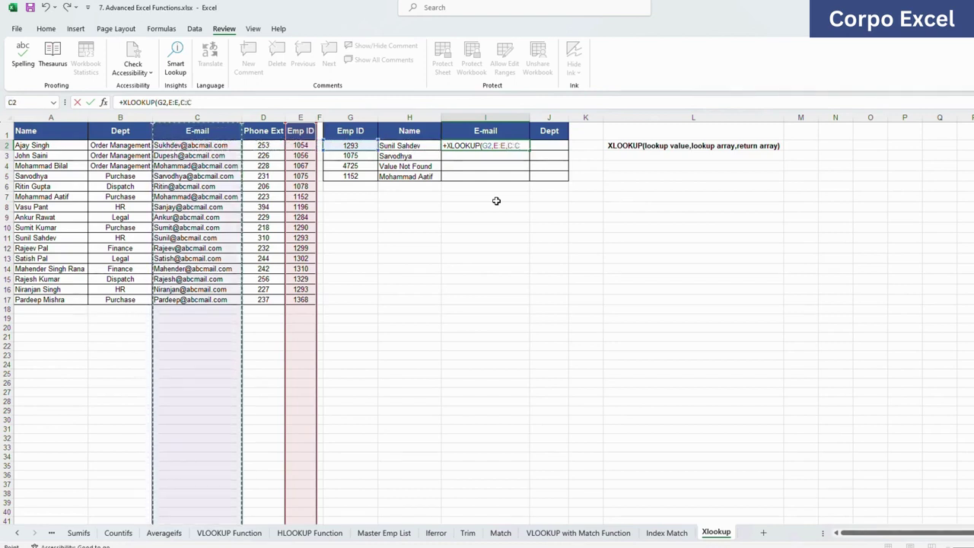
{"action": "type", "text": ","}
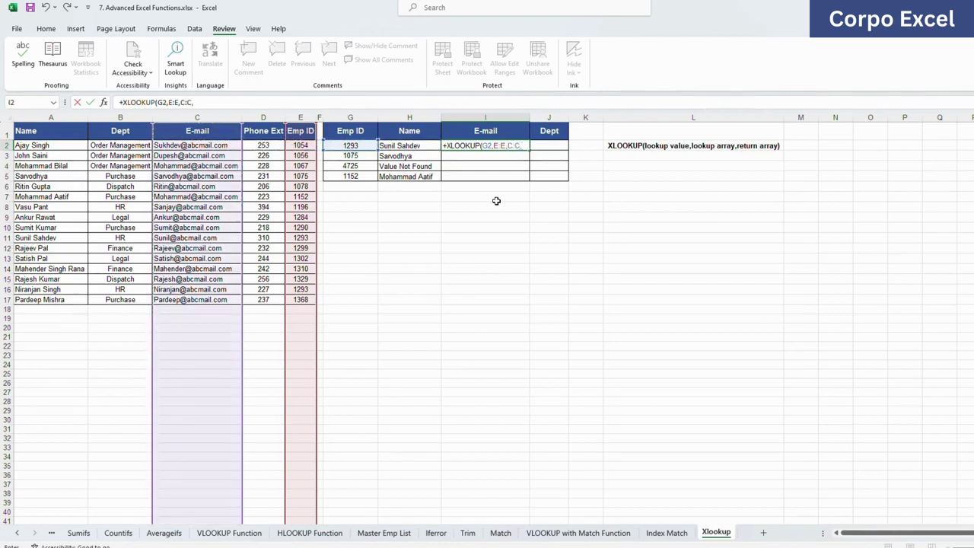
{"action": "type", "text": "\"Value Not Found\""}
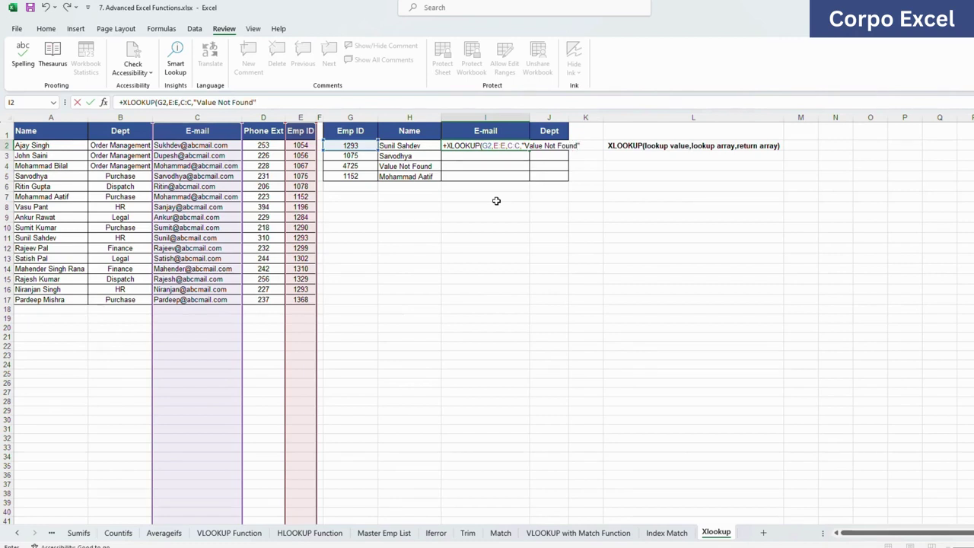
{"action": "type", "text": ",0,1)"}
{"action": "key", "text": "Return"}
Fill the E-mail lookup formula from I2 down to I5
{"action": "key", "text": "Up"}
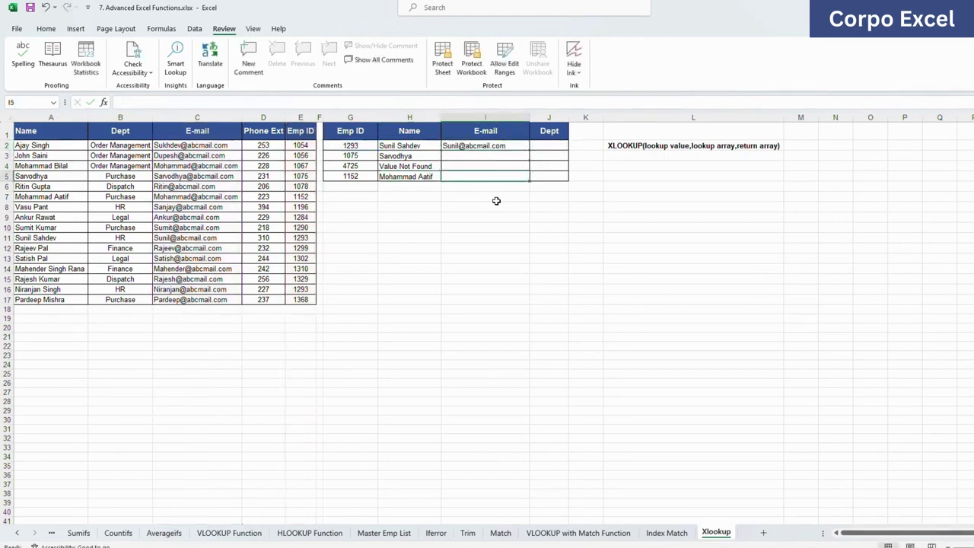
{"action": "key", "text": "shift+Down"}
{"action": "key", "text": "shift+Down"}
{"action": "key", "text": "shift+Down"}
{"action": "key", "text": "ctrl+d"}
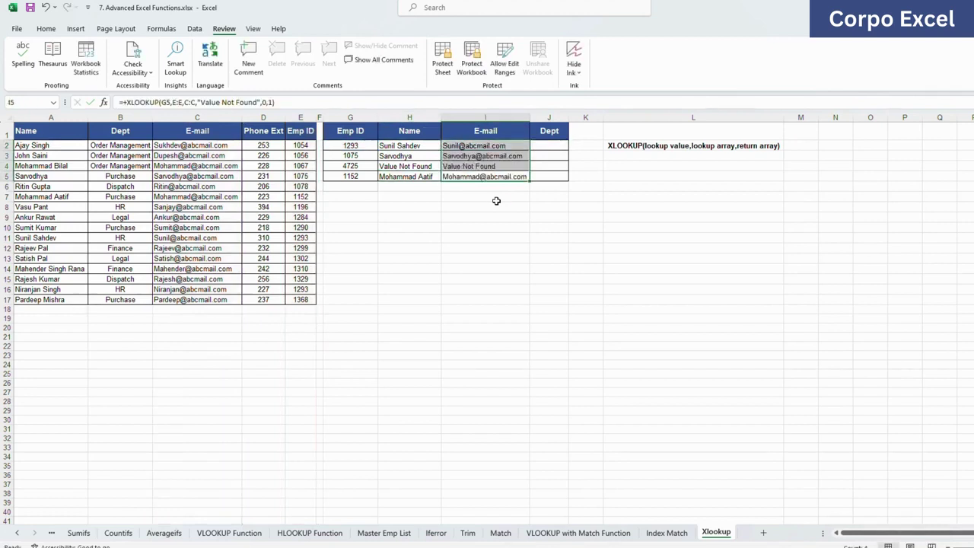
Start an XLOOKUP formula in J2 with lookup value G2 and lookup array E:E
{"action": "key", "text": "Right"}
{"action": "key", "text": "Up"}
{"action": "key", "text": "Up"}
{"action": "key", "text": "Up"}
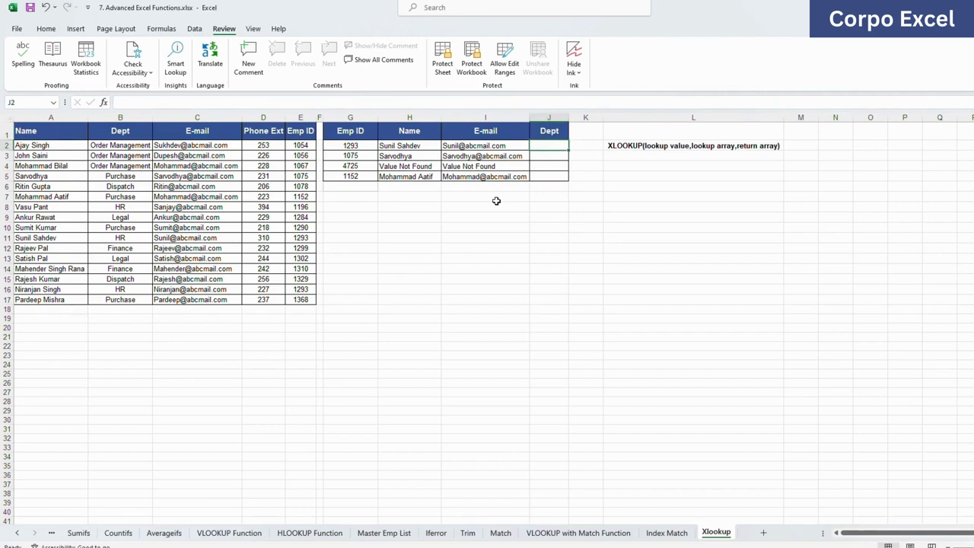
{"action": "type", "text": "+XLOOKUP("}
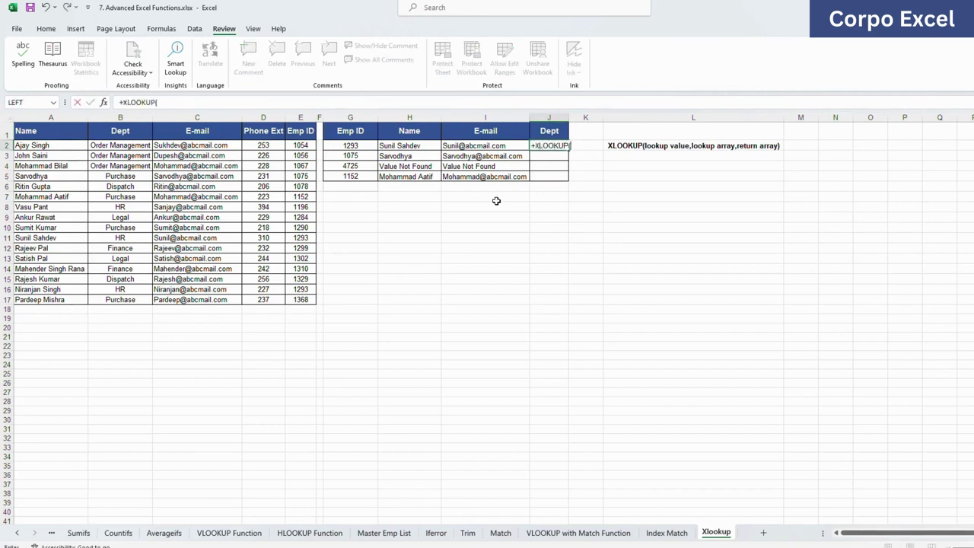
{"action": "key", "text": "Left"}
{"action": "key", "text": "Left"}
{"action": "key", "text": "Left"}
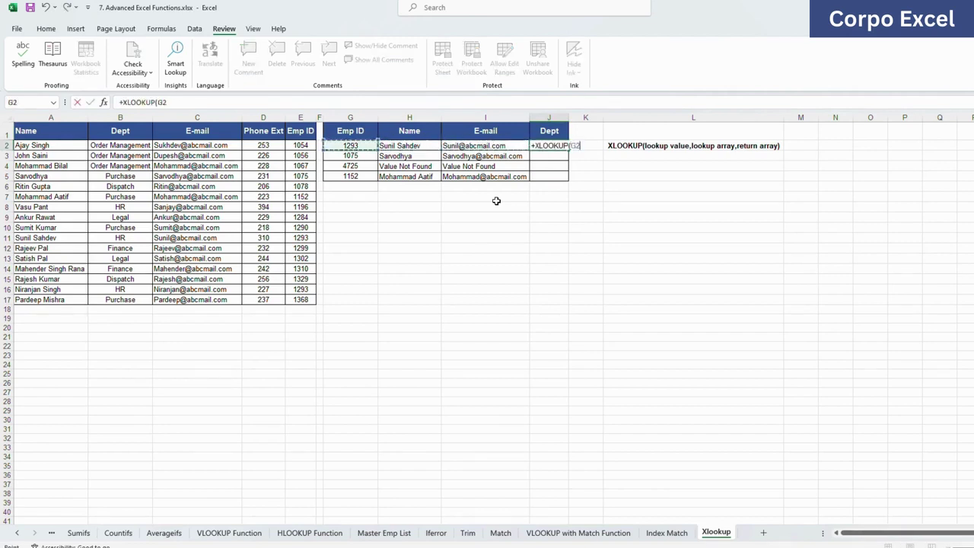
{"action": "type", "text": ","}
{"action": "key", "text": "Left"}
{"action": "key", "text": "Left"}
{"action": "key", "text": "Left"}
{"action": "key", "text": "Left"}
{"action": "key", "text": "Left"}
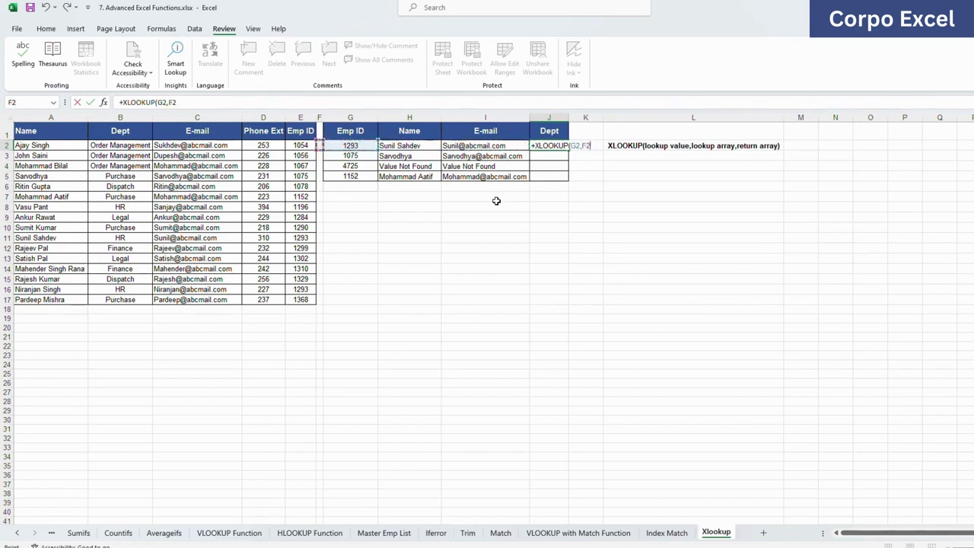
{"action": "key", "text": "ctrl+space"}
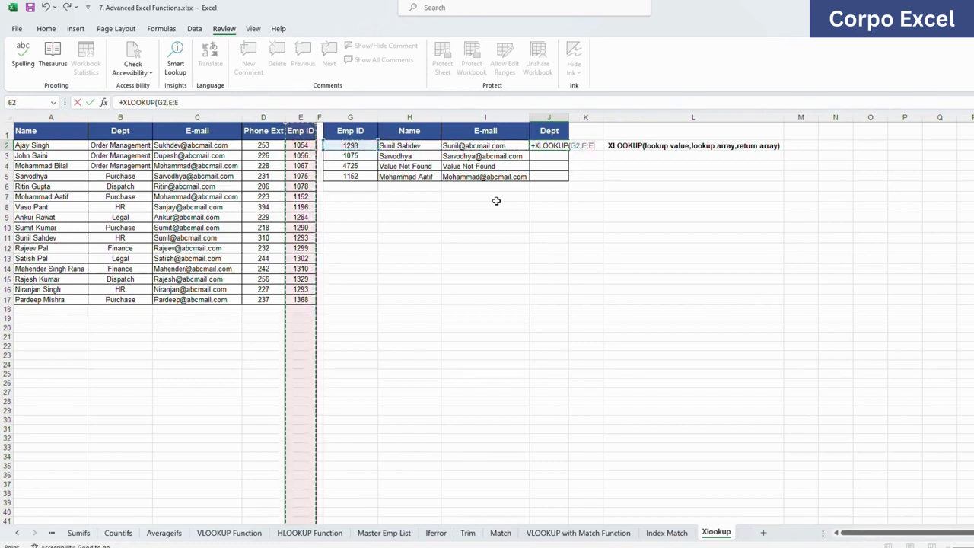
{"action": "type", "text": ","}
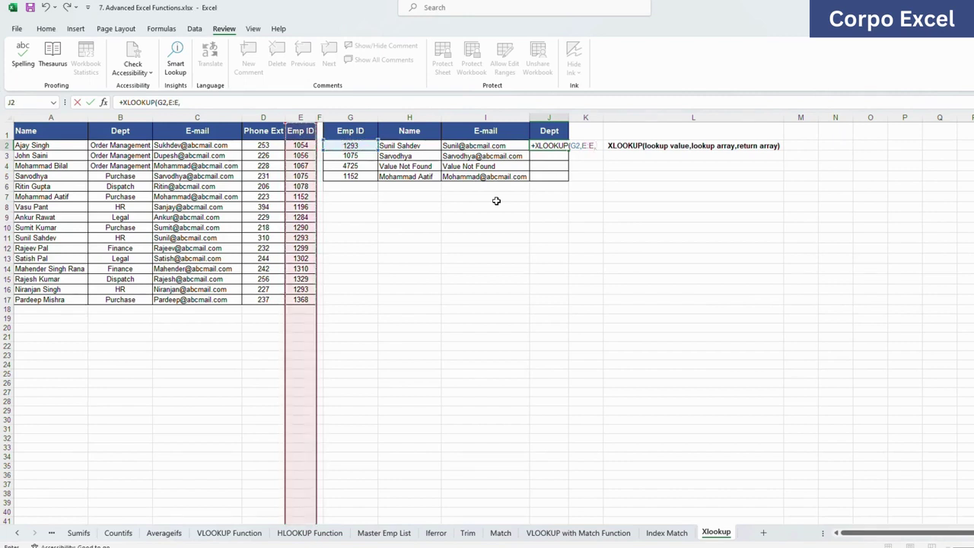
Complete the J2 formula with return array B:B, not-found text "Value Not Found", match mode 0 and search mode 1
{"action": "key", "text": "Left"}
{"action": "key", "text": "Left"}
{"action": "key", "text": "Left"}
{"action": "key", "text": "Left"}
{"action": "key", "text": "Left"}
{"action": "key", "text": "Left"}
{"action": "key", "text": "Left"}
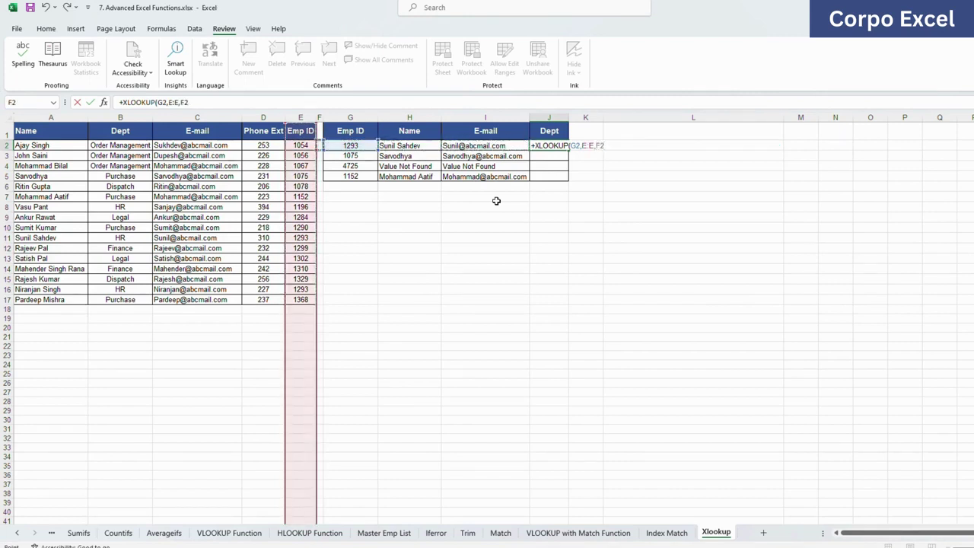
{"action": "key", "text": "Left"}
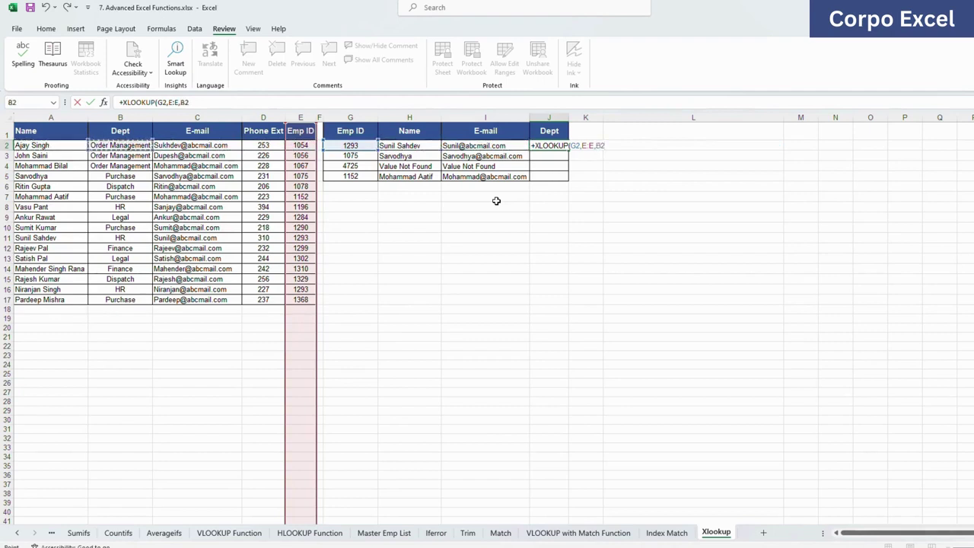
{"action": "key", "text": "ctrl+space"}
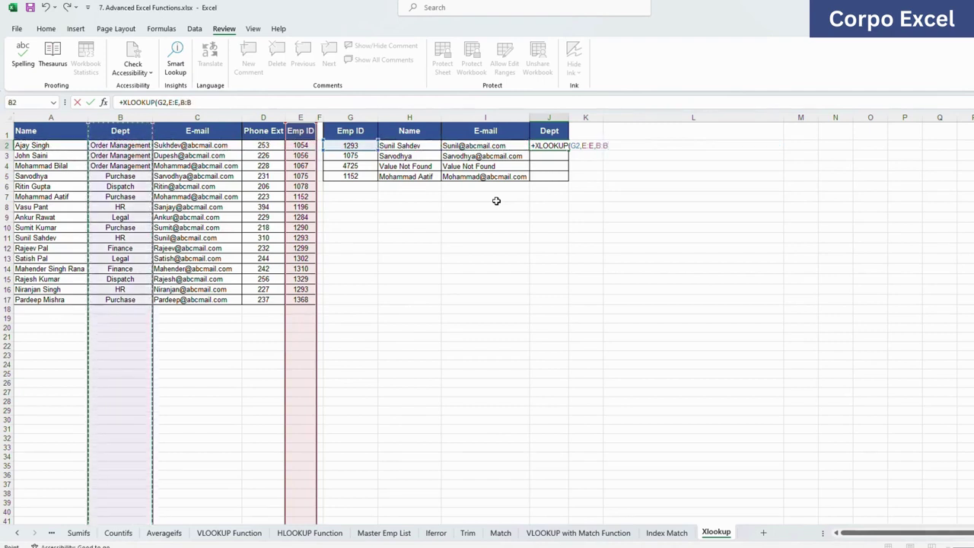
{"action": "type", "text": ","}
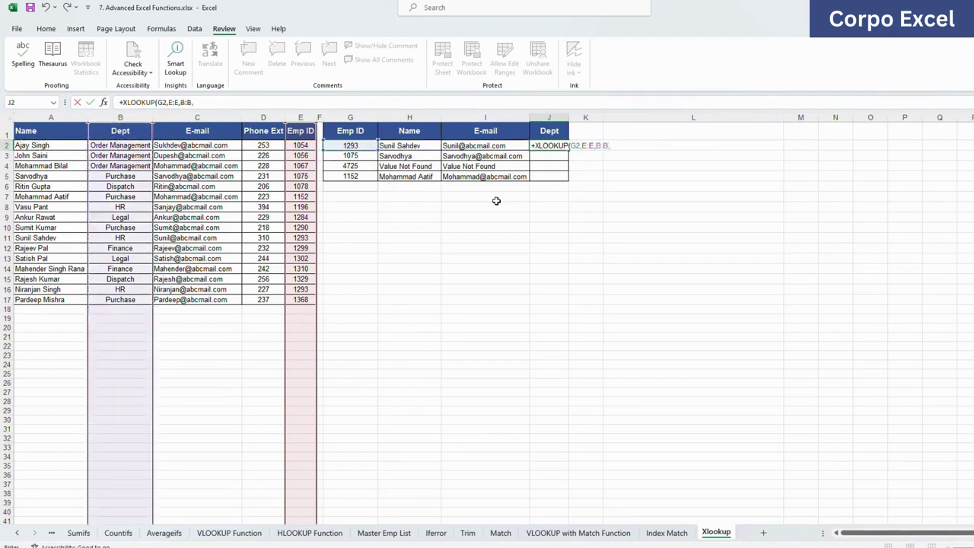
{"action": "type", "text": "\"Value Not Found"}
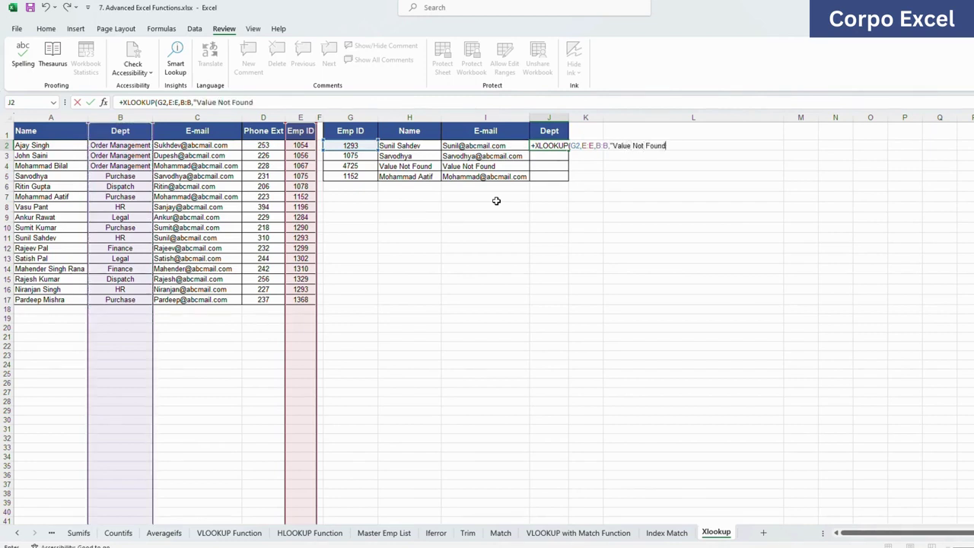
{"action": "type", "text": "\",0,1"}
{"action": "key", "text": "Return"}
Fill the Dept lookup formula from J2 down to J5 and autofit the width of column J
{"action": "key", "text": "Up"}
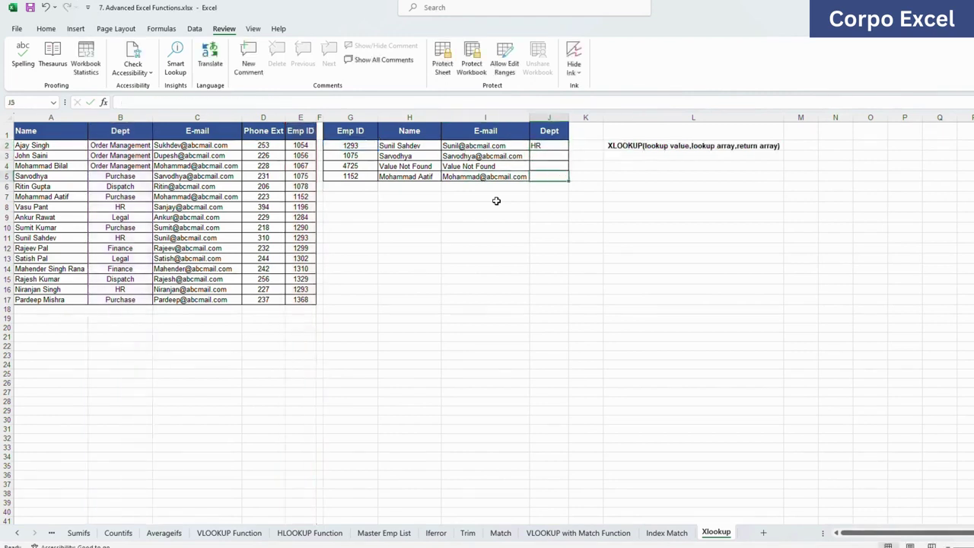
{"action": "key", "text": "shift+Down"}
{"action": "key", "text": "shift+Down"}
{"action": "key", "text": "shift+Down"}
{"action": "key", "text": "ctrl+d"}
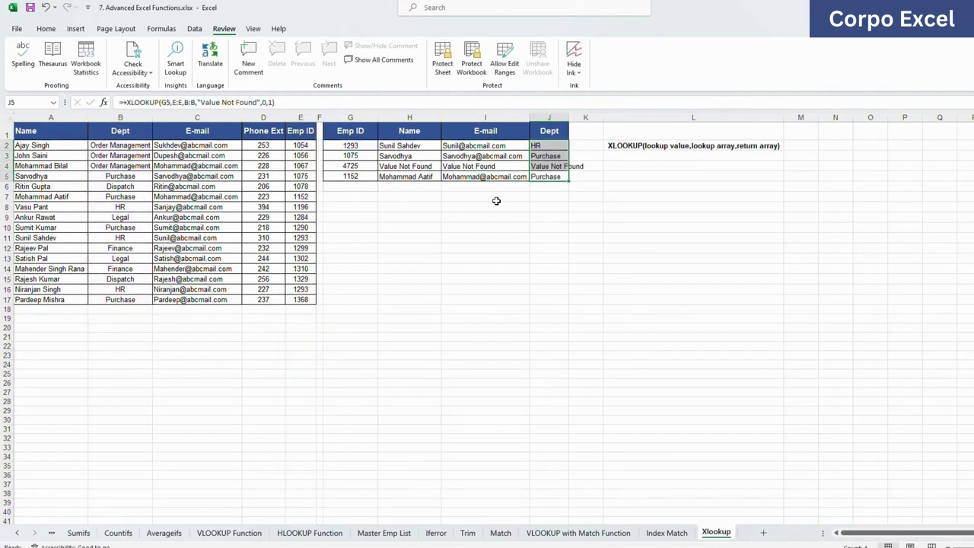
{"action": "double_click", "coordinate": [569, 118]}
{"action": "left_click", "coordinate": [562, 167]}
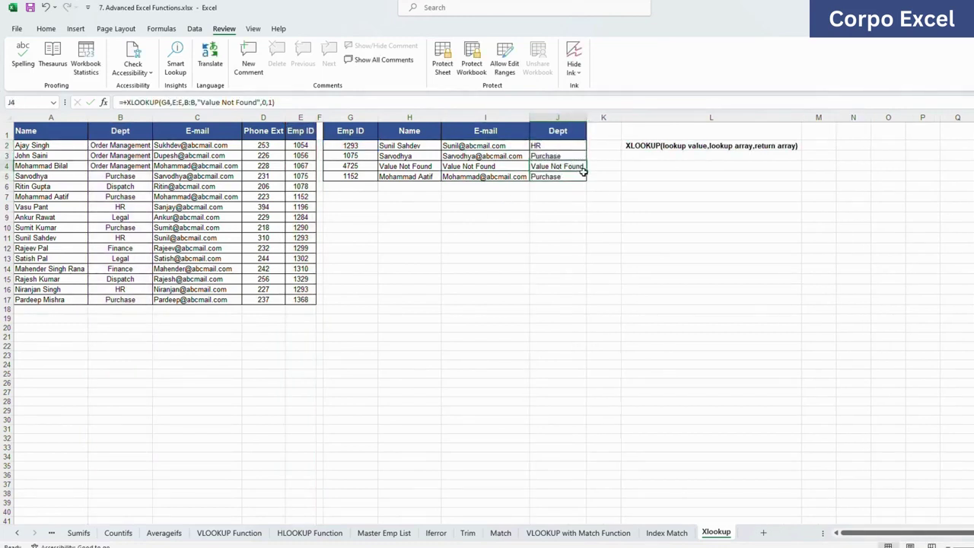